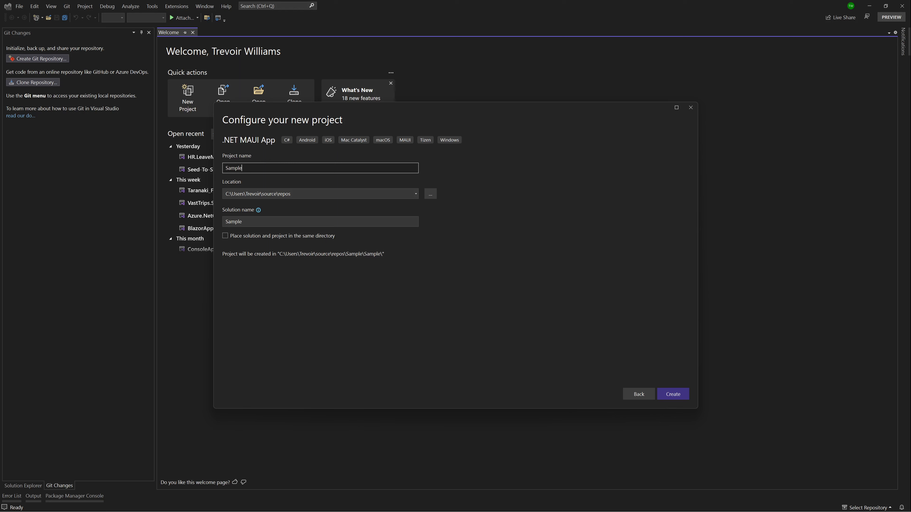
Name the new .NET MAUI project Sample.GitHub.Upload.App and create it.
{"action": "type", "text": "itHub.Uploa"}
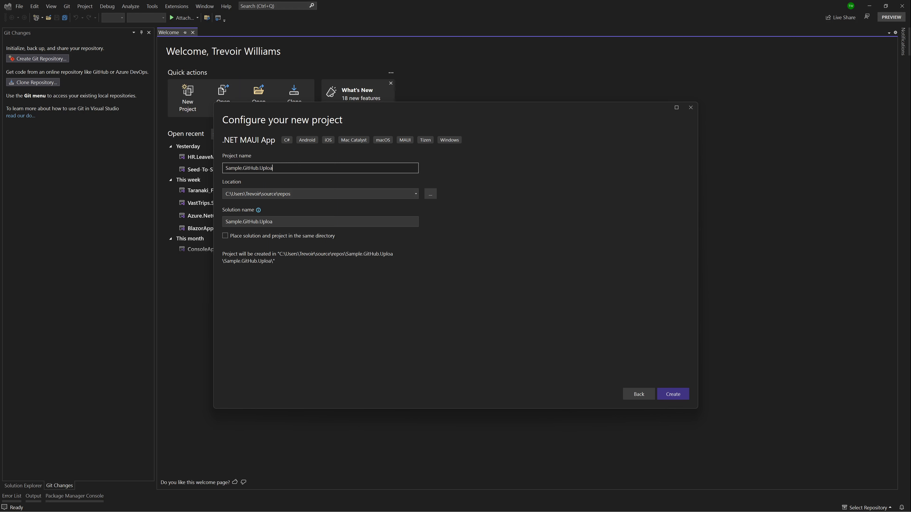
{"action": "type", "text": "d.App"}
{"action": "left_click", "coordinate": [681, 393]}
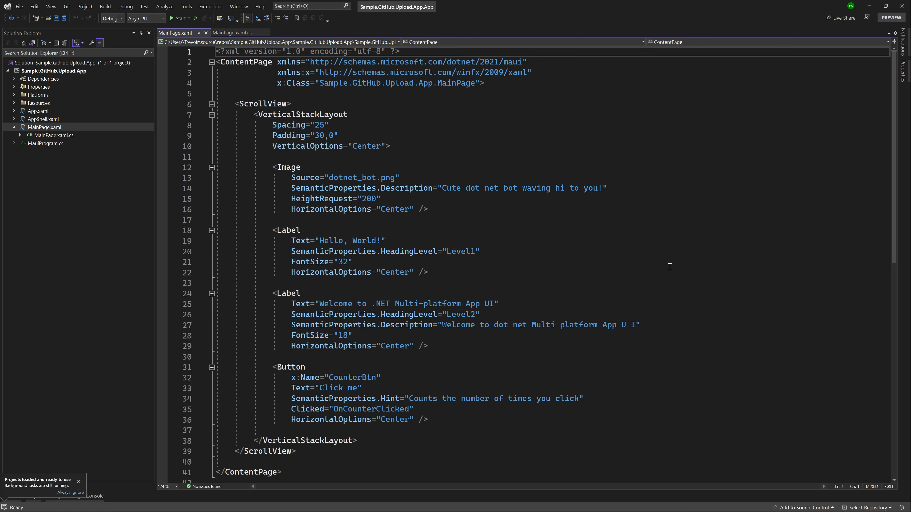
Open Get Tools and Features, search the installer's individual components for git, then close the installer.
{"action": "left_click", "coordinate": [669, 266]}
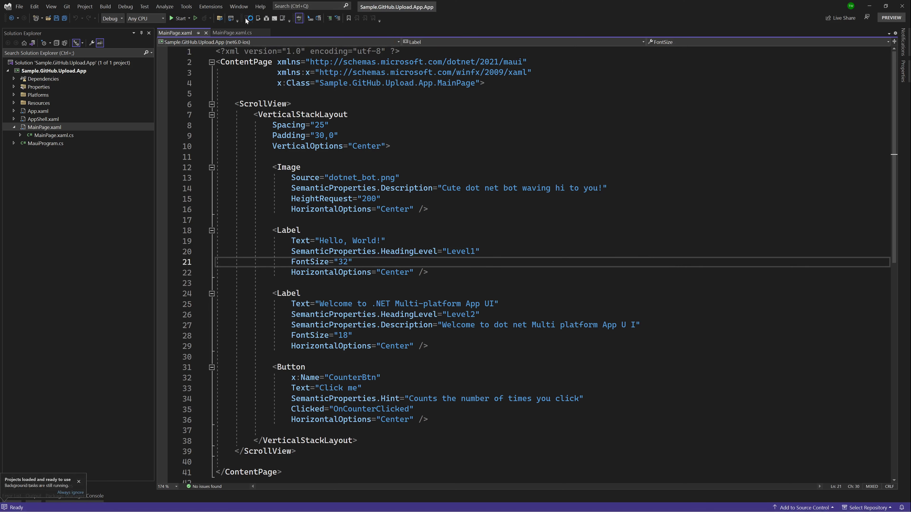
{"action": "left_click", "coordinate": [186, 7]}
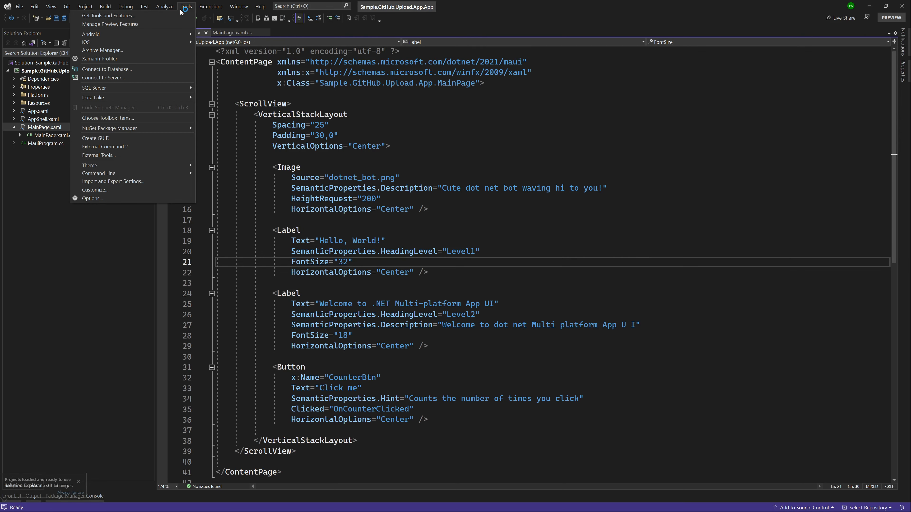
{"action": "left_click", "coordinate": [168, 15]}
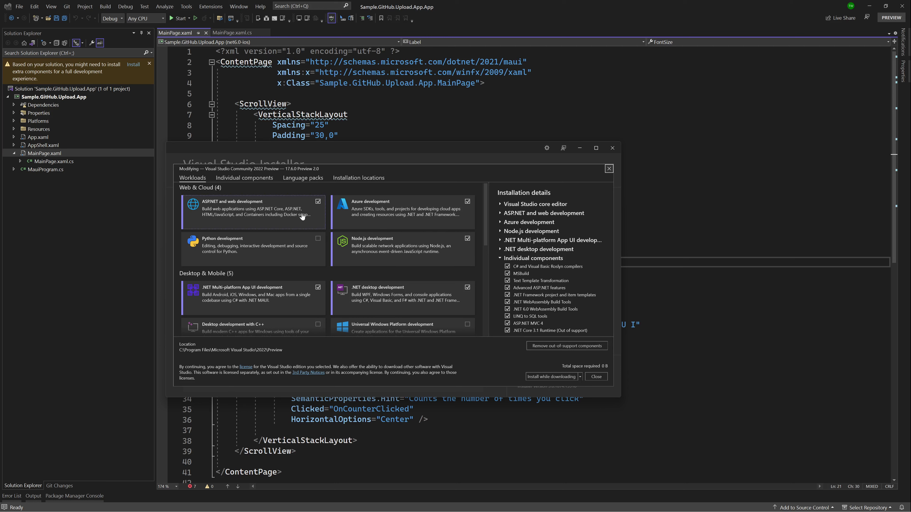
{"action": "left_click", "coordinate": [231, 181]}
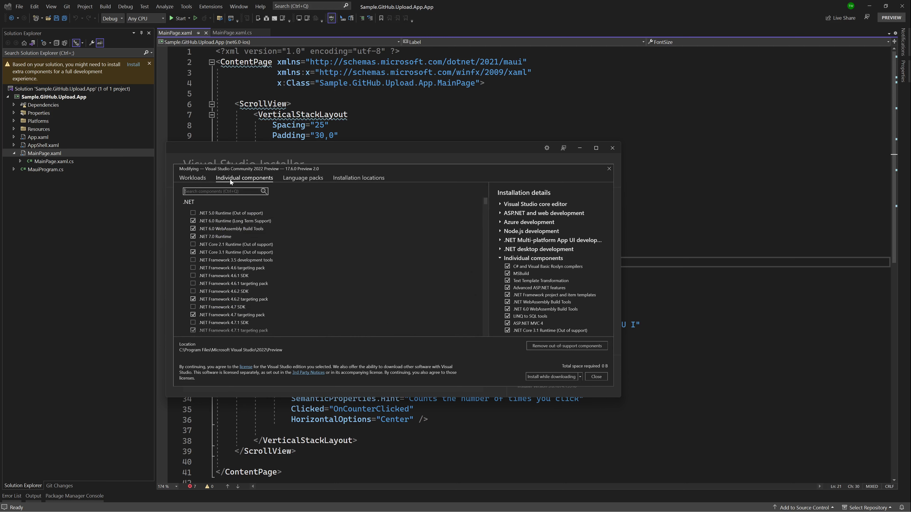
{"action": "left_click", "coordinate": [228, 193]}
{"action": "type", "text": "git"}
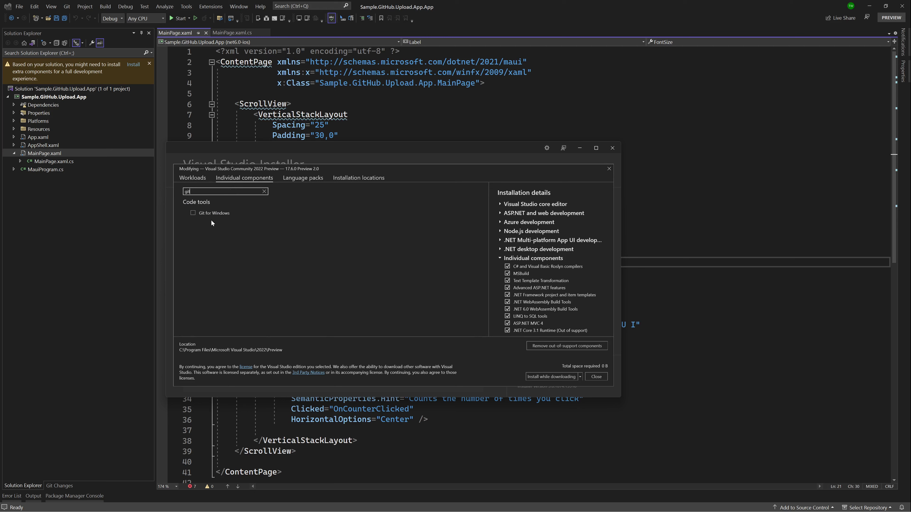
{"action": "left_click", "coordinate": [195, 213]}
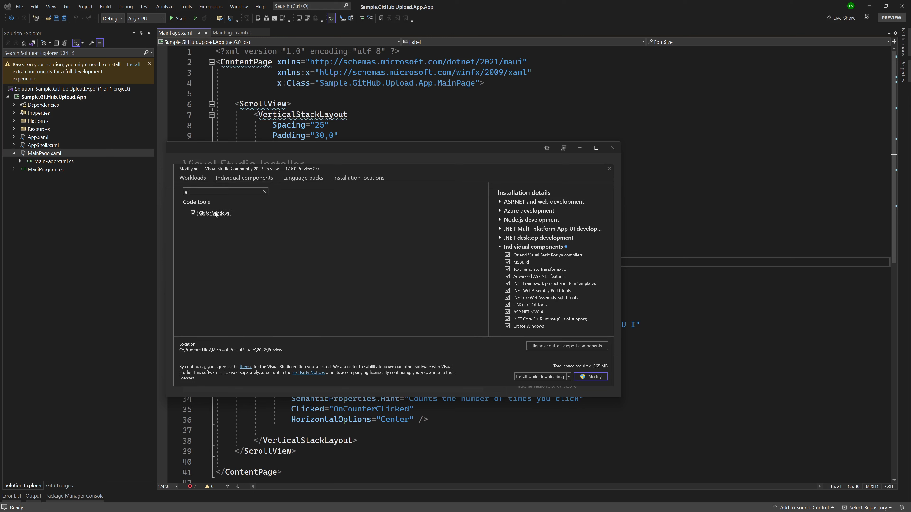
{"action": "left_click", "coordinate": [211, 213]}
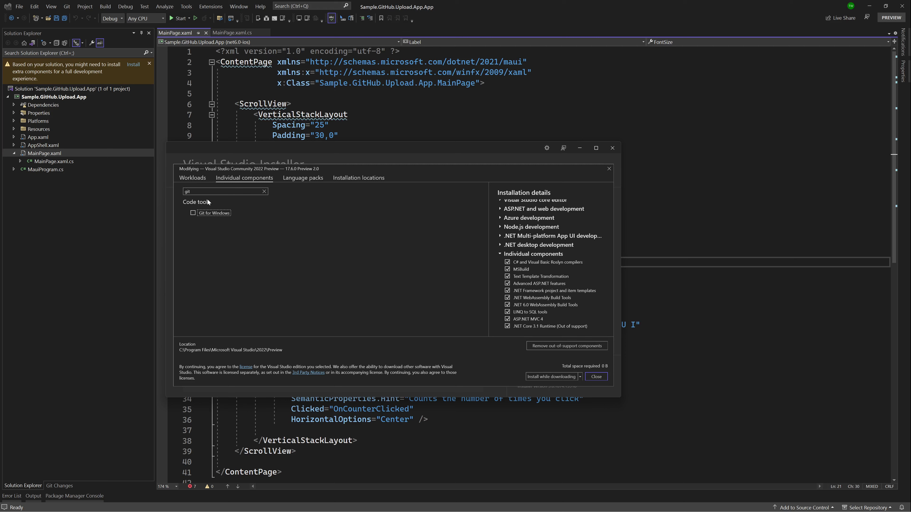
{"action": "left_click", "coordinate": [618, 148]}
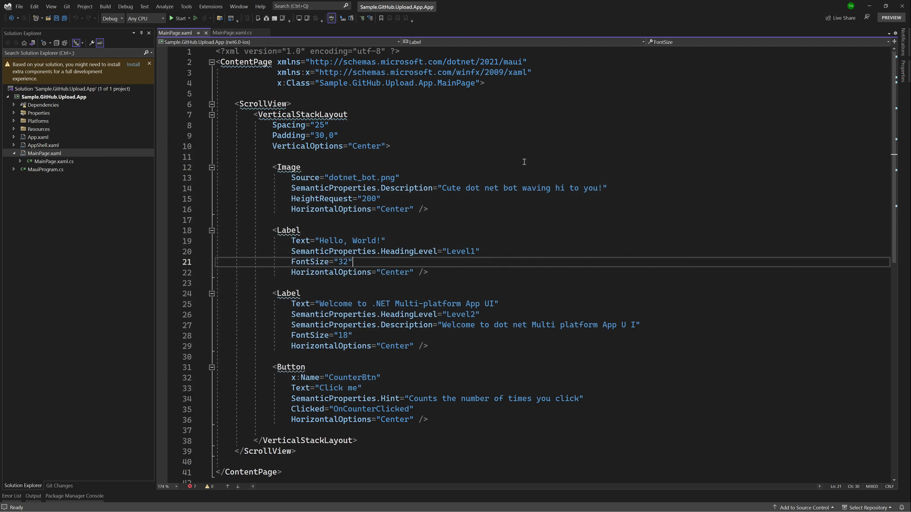
Add the solution to Git source control and sign in to the GitHub account for the new repository.
{"action": "left_click", "coordinate": [704, 275]}
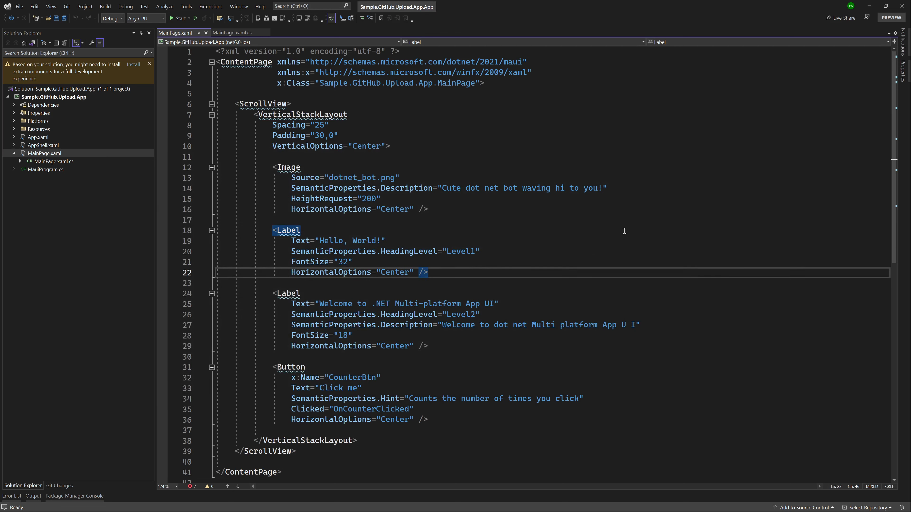
{"action": "left_click", "coordinate": [801, 508]}
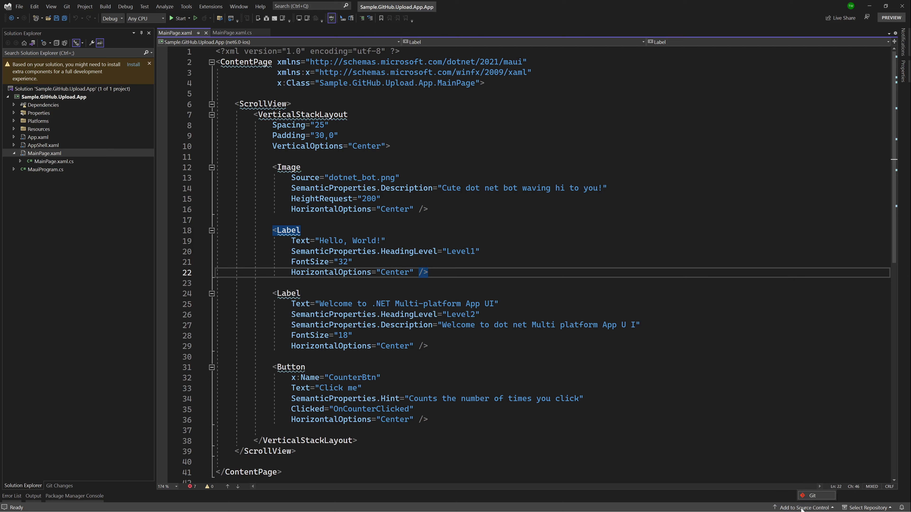
{"action": "left_click", "coordinate": [818, 497]}
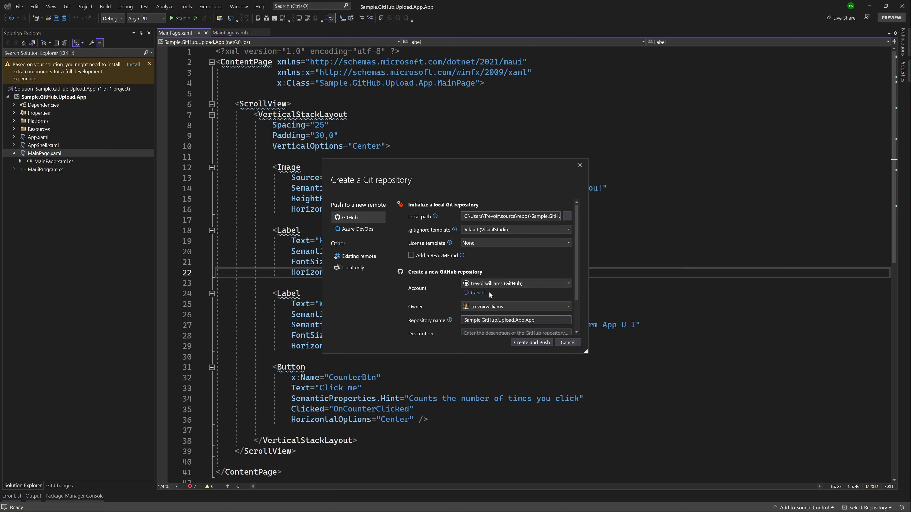
{"action": "left_click", "coordinate": [488, 293]}
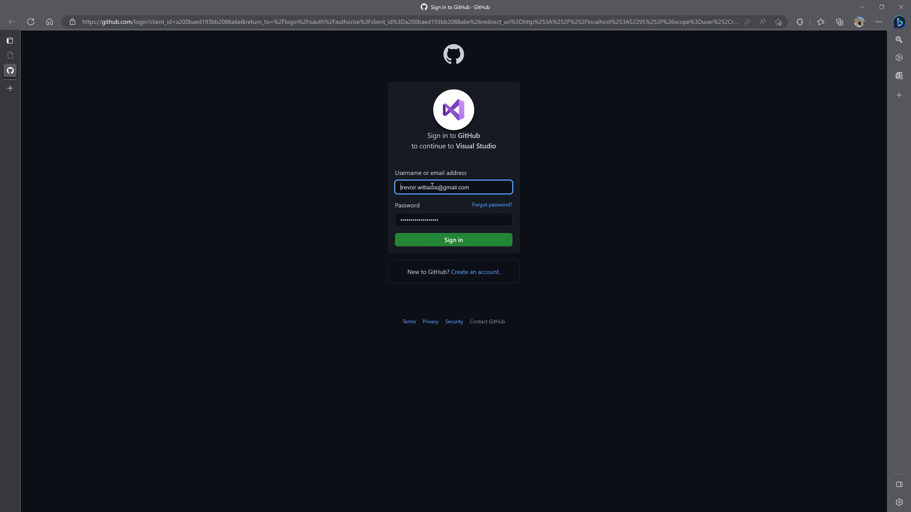
{"action": "left_click", "coordinate": [457, 237]}
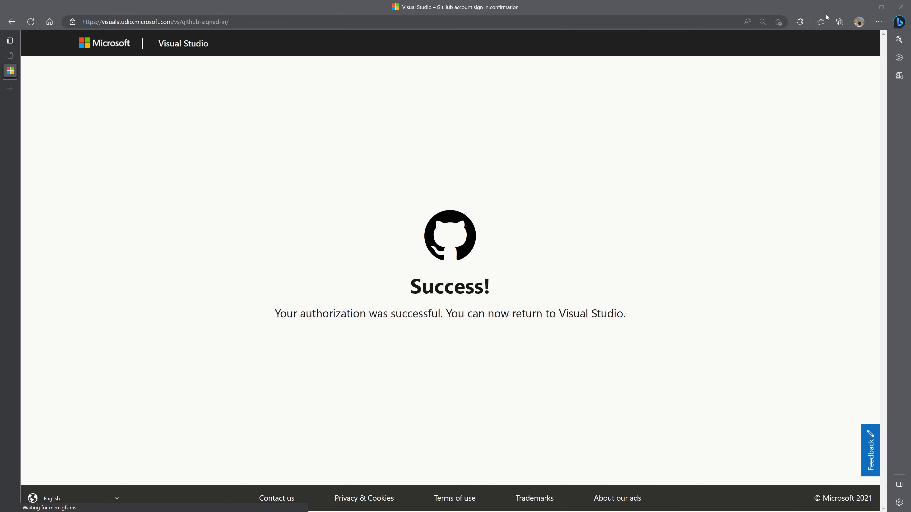
{"action": "left_click", "coordinate": [862, 7]}
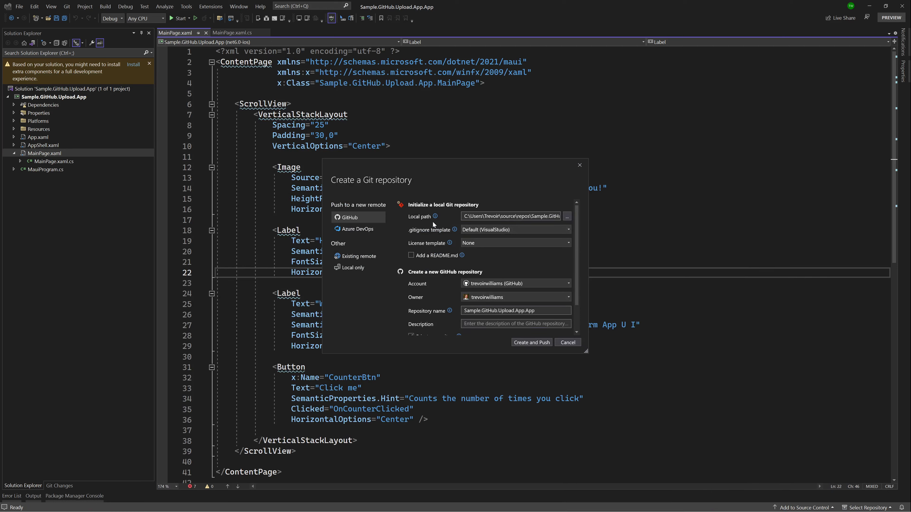
Create and push the GitHub repository Sample.GitHub.Upload.App, confirming to continue.
{"action": "scroll", "coordinate": [517, 273], "scroll_direction": "down", "scroll_amount": 1}
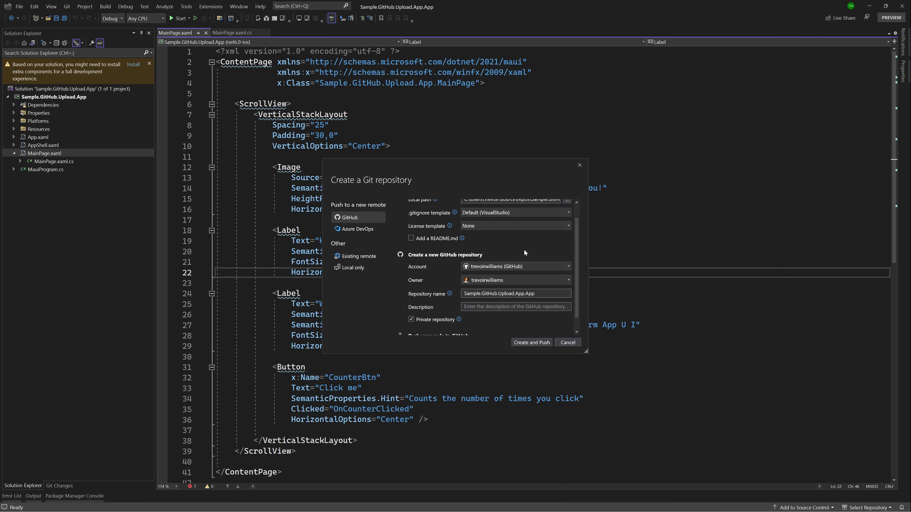
{"action": "left_click_drag", "start_coordinate": [544, 294], "coordinate": [463, 295]}
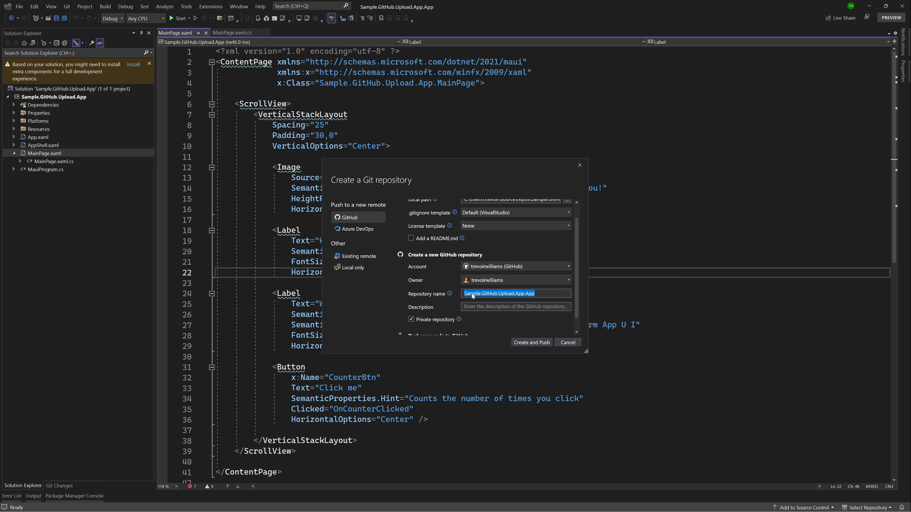
{"action": "left_click", "coordinate": [477, 306]}
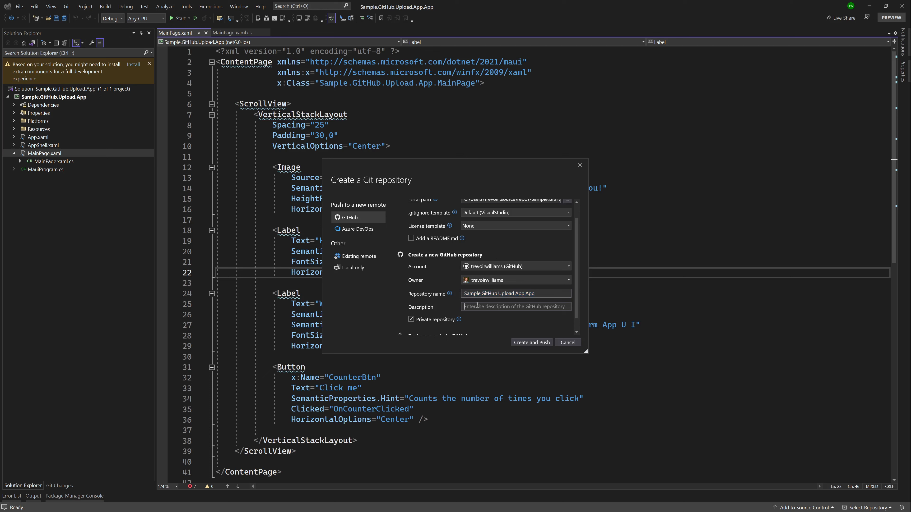
{"action": "scroll", "coordinate": [477, 306], "scroll_direction": "down", "scroll_amount": 1}
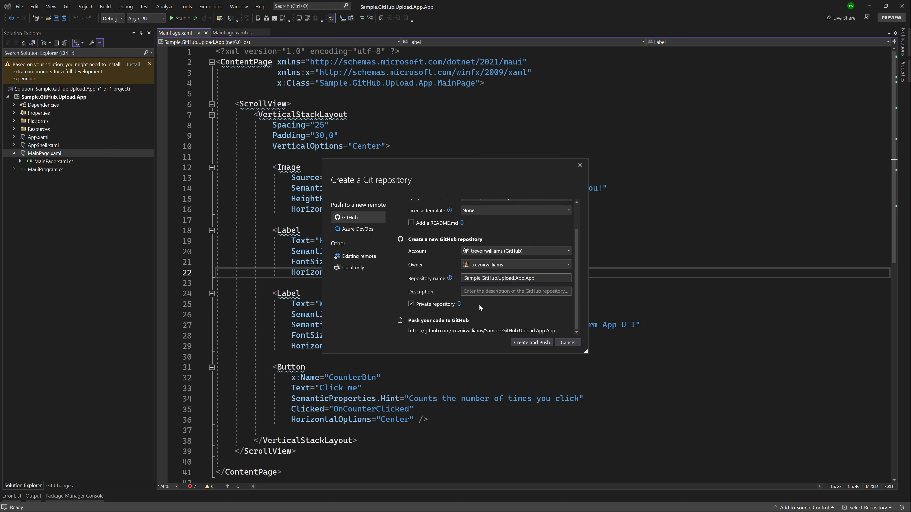
{"action": "left_click", "coordinate": [412, 304]}
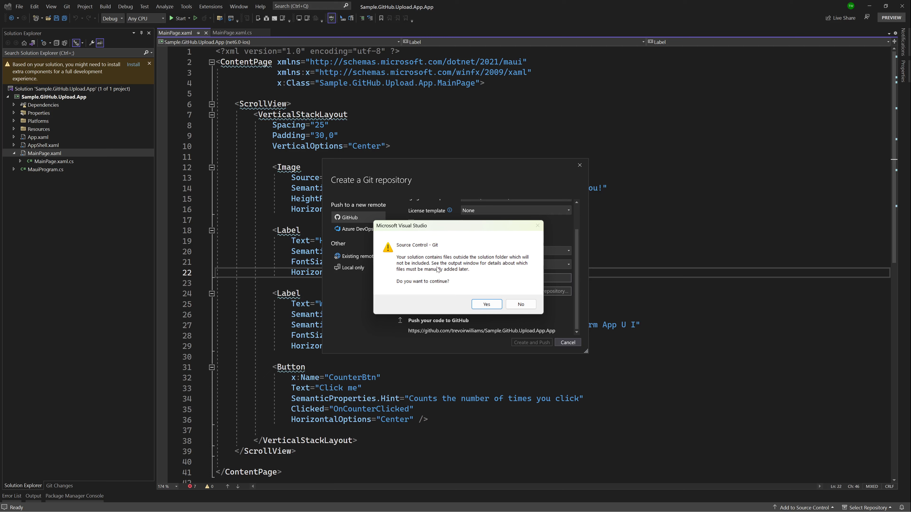
{"action": "left_click", "coordinate": [484, 305]}
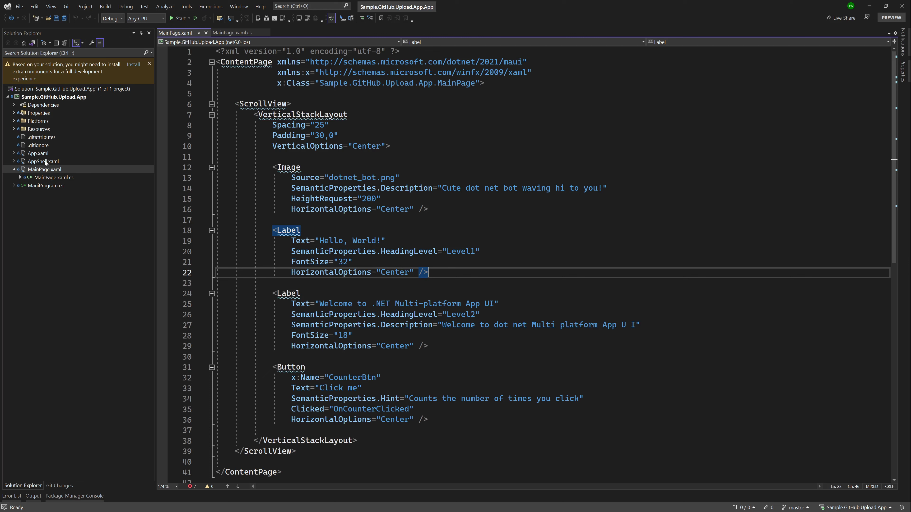
Edit the end of line 22 in MainPage.xaml and save the file.
{"action": "left_click", "coordinate": [468, 278]}
{"action": "key", "text": "ctrl+s"}
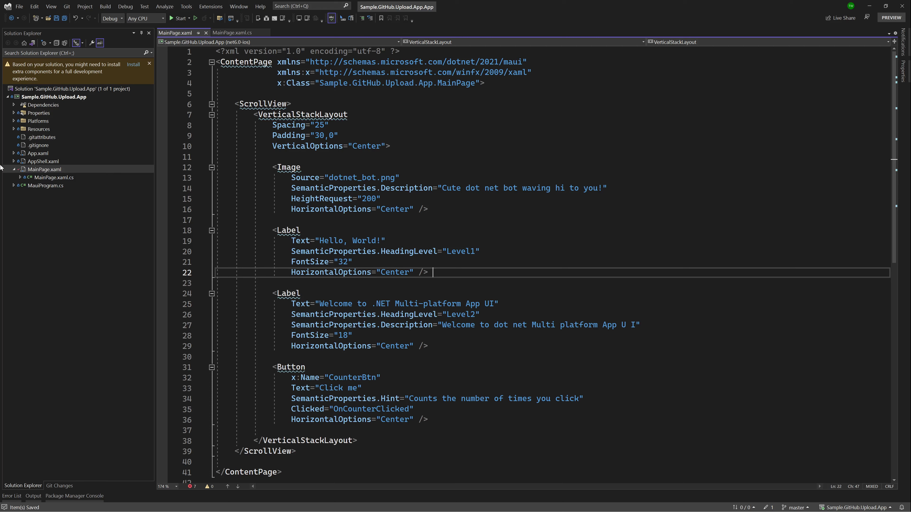
Open the Git Changes window and dock it beside the editor.
{"action": "left_click", "coordinate": [55, 485]}
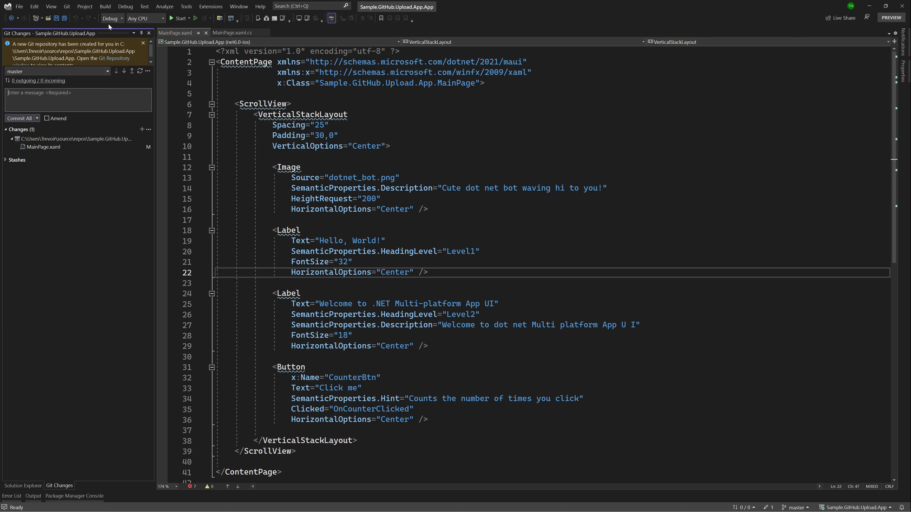
{"action": "left_click", "coordinate": [51, 6]}
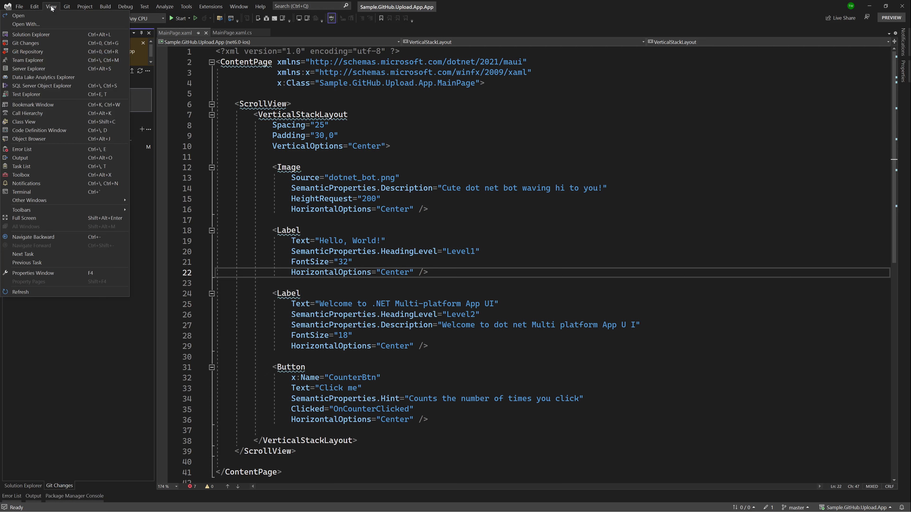
{"action": "left_click", "coordinate": [47, 42]}
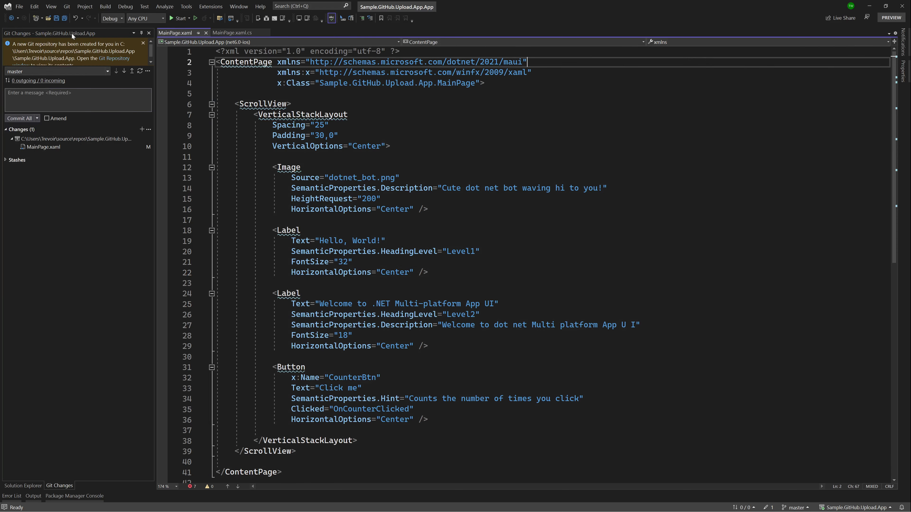
{"action": "left_click_drag", "start_coordinate": [72, 33], "coordinate": [9, 258]}
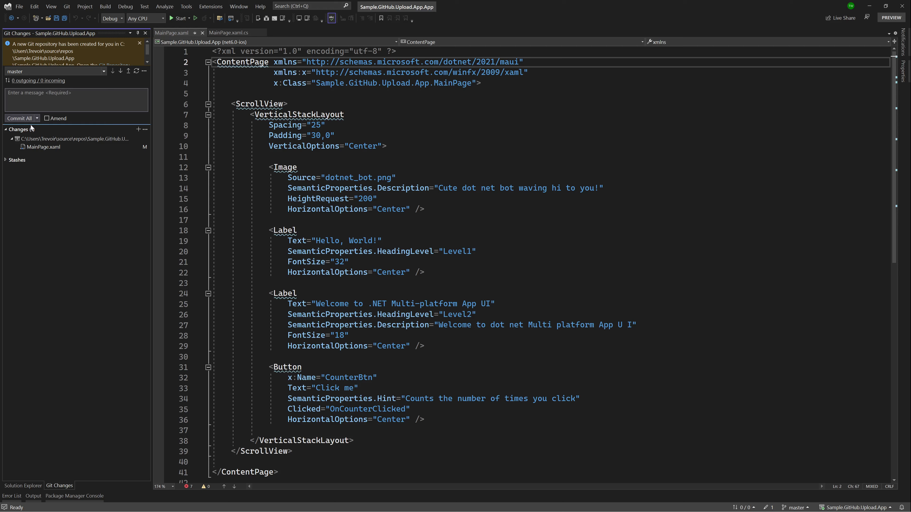
Commit all changes with the message "Modified The MainPage" and sync them to GitHub.
{"action": "left_click", "coordinate": [30, 96]}
{"action": "type", "text": "Modified The MainPage"}
{"action": "left_click", "coordinate": [36, 119]}
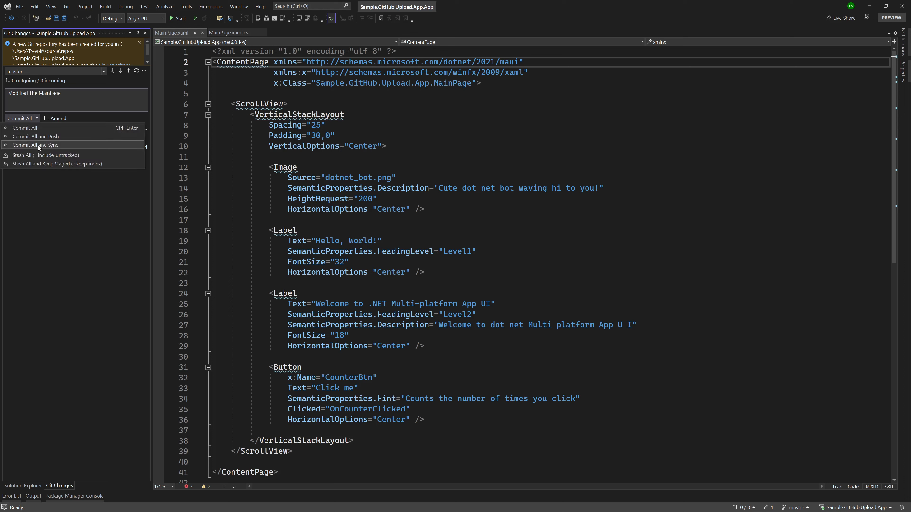
{"action": "left_click", "coordinate": [37, 120]}
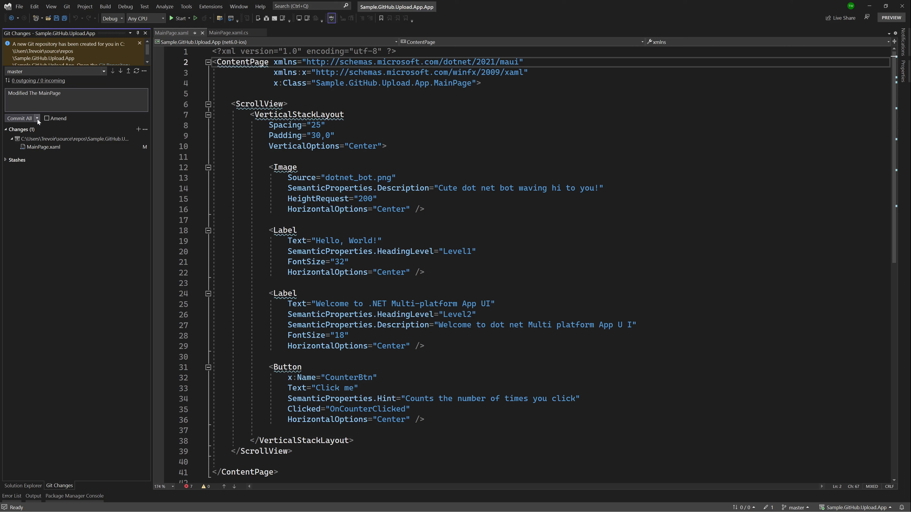
{"action": "left_click", "coordinate": [37, 119]}
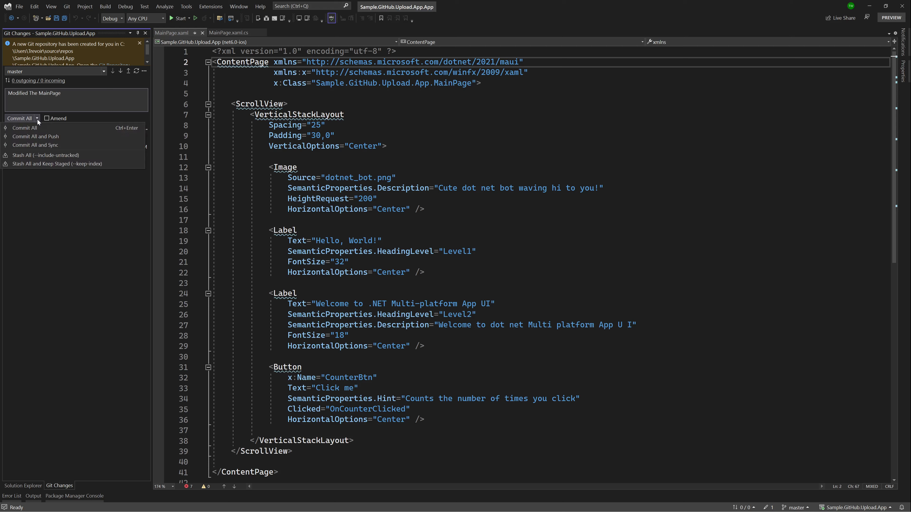
{"action": "left_click", "coordinate": [48, 145]}
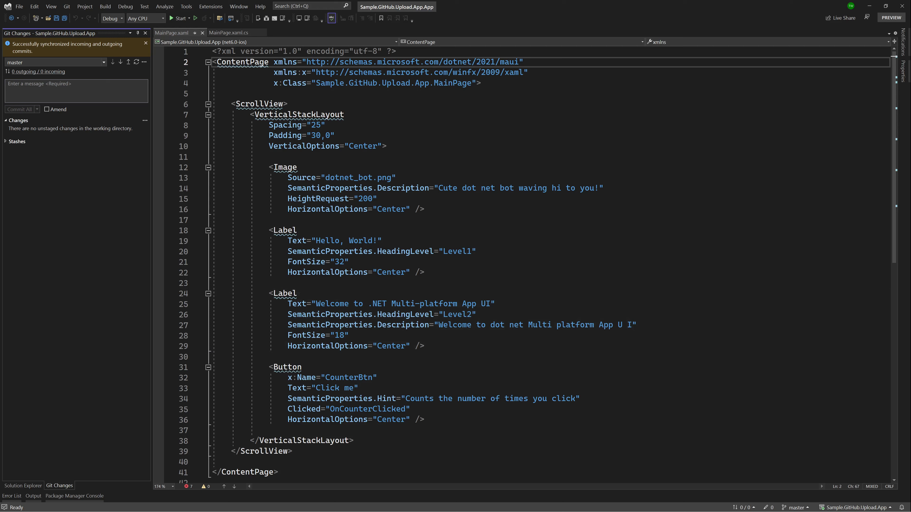
Switch to the browser and open the Sample.GitHub.Upload.App repository from the GitHub home page's repository filter.
{"action": "key", "text": "alt+Tab"}
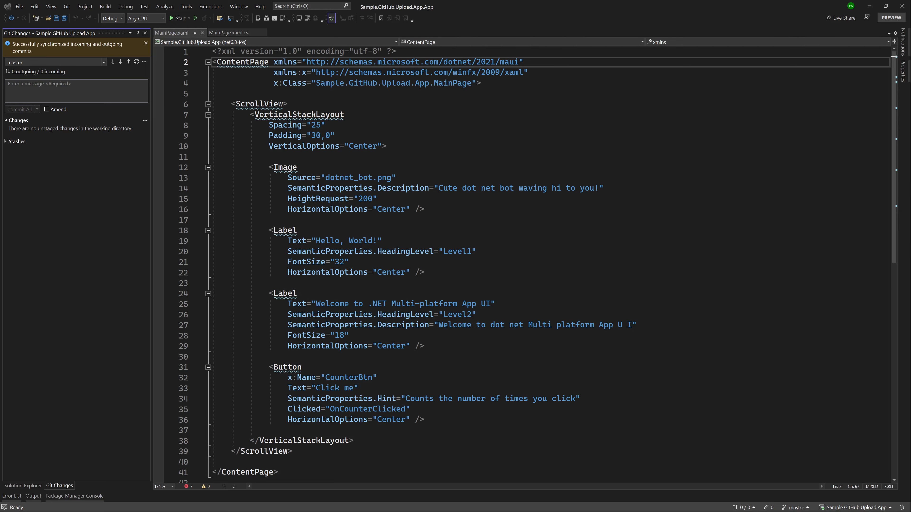
{"action": "left_click_drag", "start_coordinate": [442, 506], "coordinate": [409, 133]}
{"action": "double_click", "coordinate": [409, 132]}
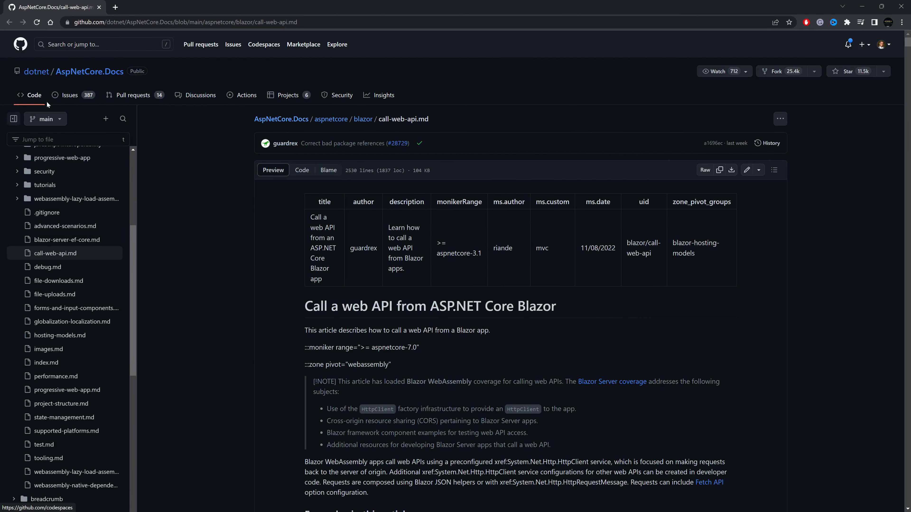
{"action": "left_click", "coordinate": [21, 45]}
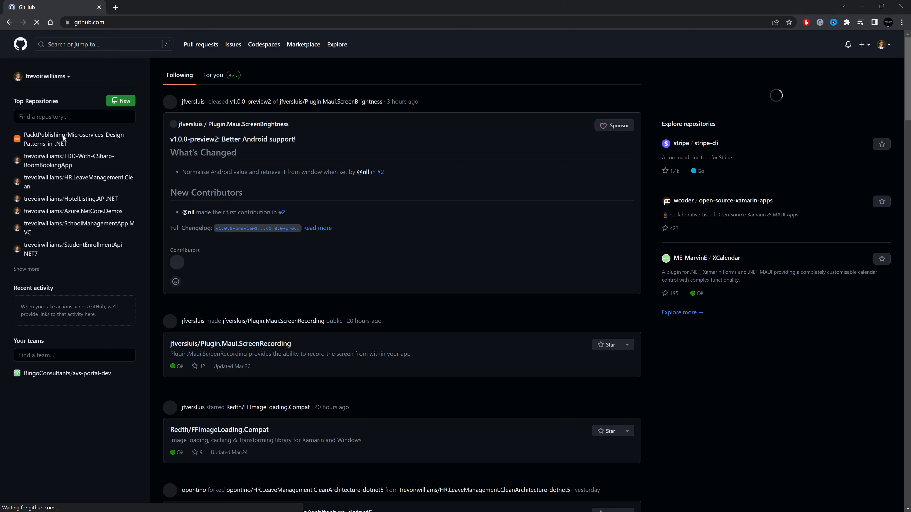
{"action": "left_click", "coordinate": [64, 114]}
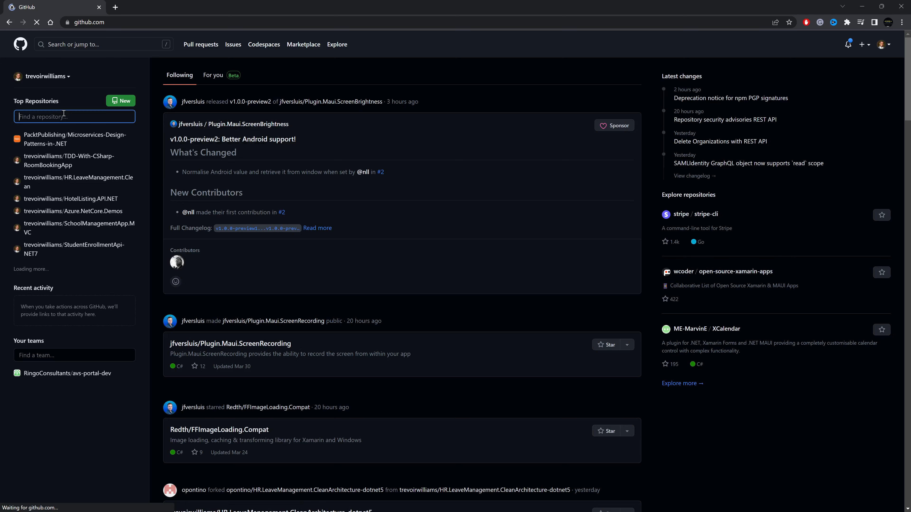
{"action": "type", "text": "github"}
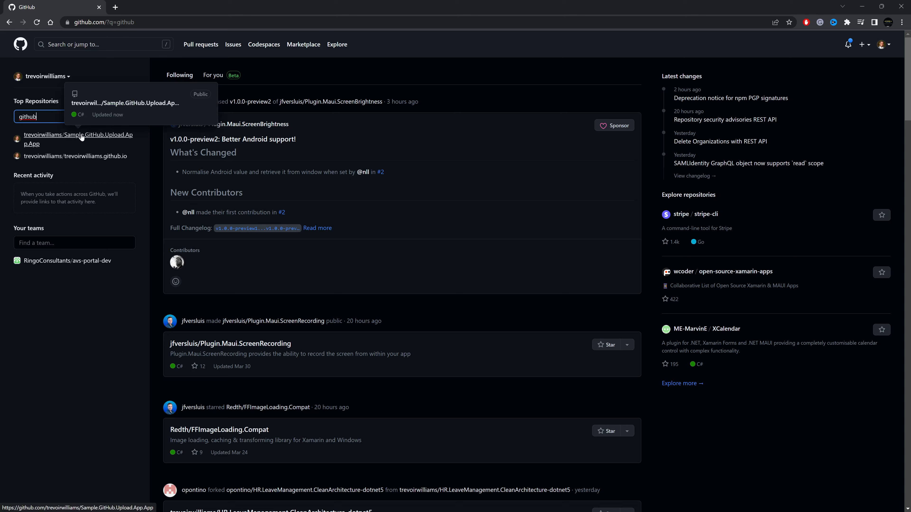
{"action": "left_click", "coordinate": [116, 138]}
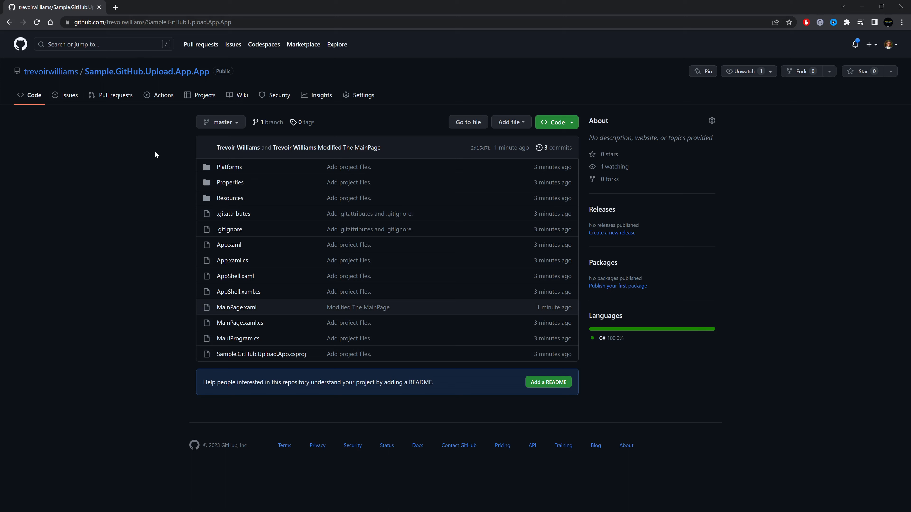
Open the repository in Visual Studio from GitHub's Code options, allowing the browser to launch the Visual Studio handler.
{"action": "left_click", "coordinate": [562, 125]}
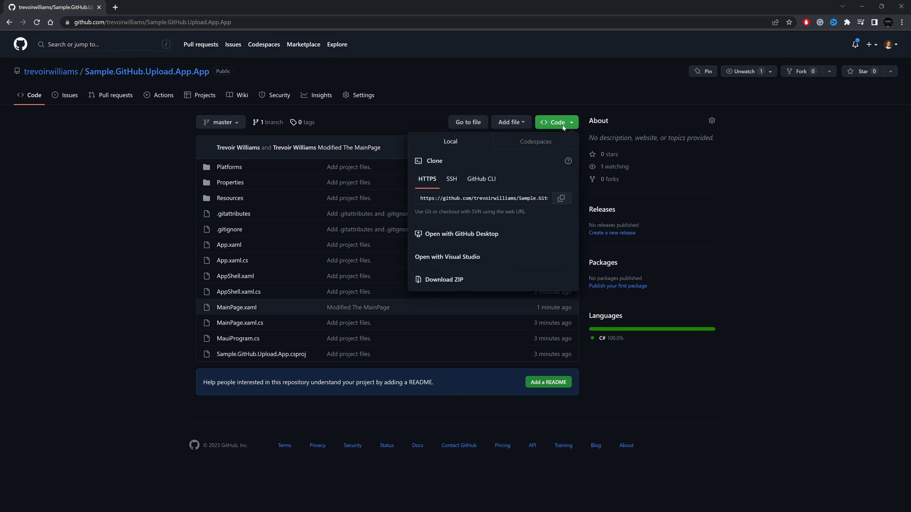
{"action": "left_click", "coordinate": [446, 257]}
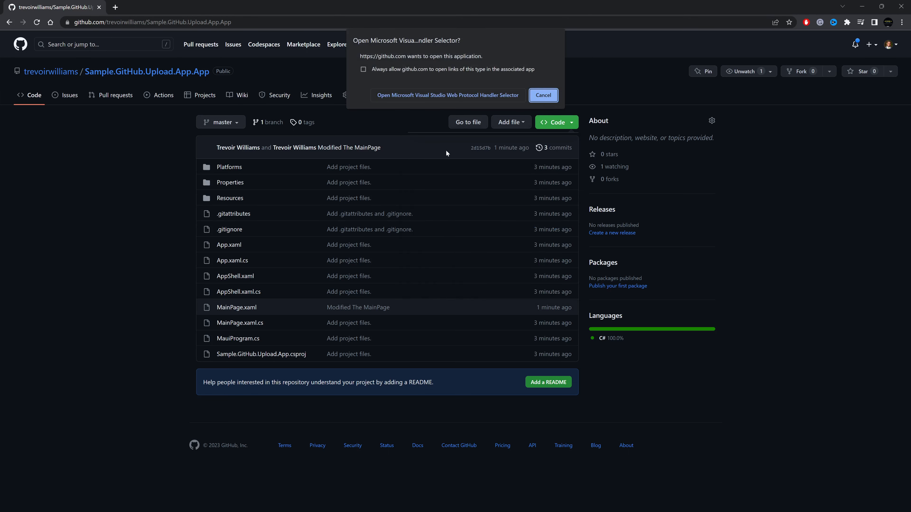
{"action": "left_click", "coordinate": [431, 94]}
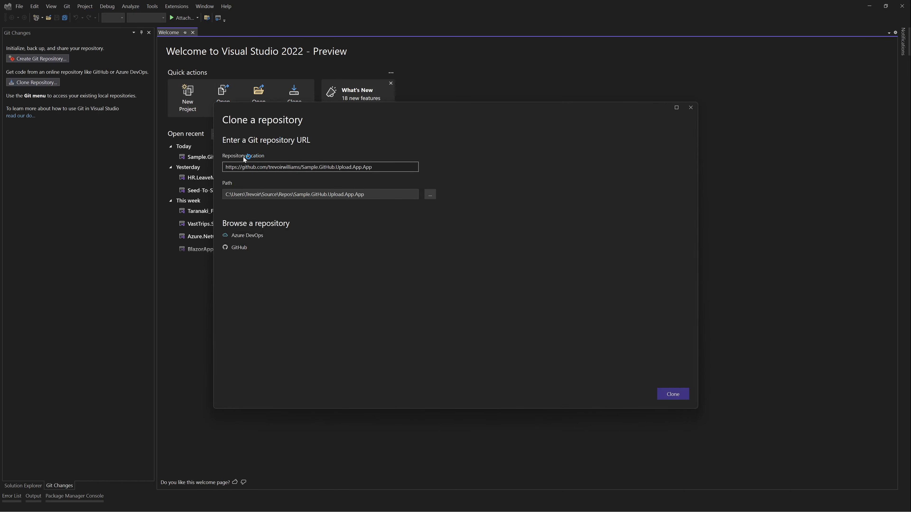
Examine the clone destination path, then return to the open project's Solution Explorer.
{"action": "left_click_drag", "start_coordinate": [227, 193], "coordinate": [373, 194]}
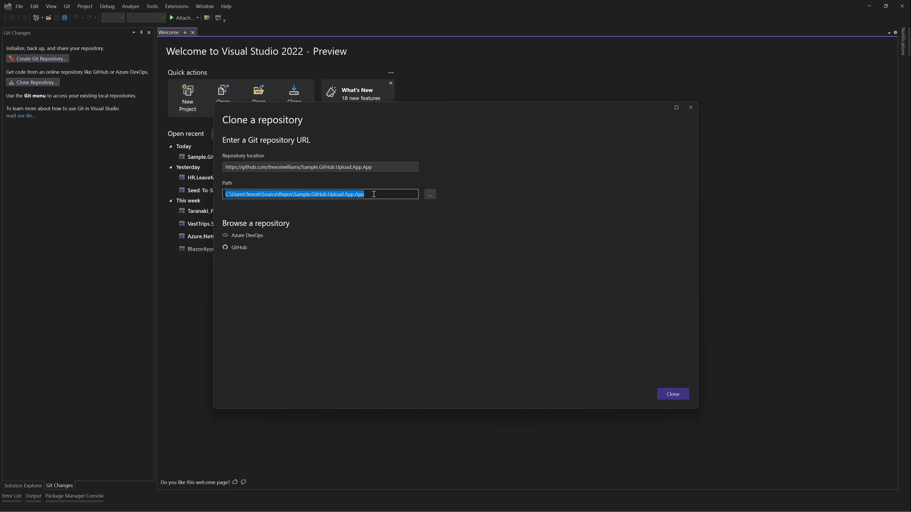
{"action": "left_click", "coordinate": [376, 194]}
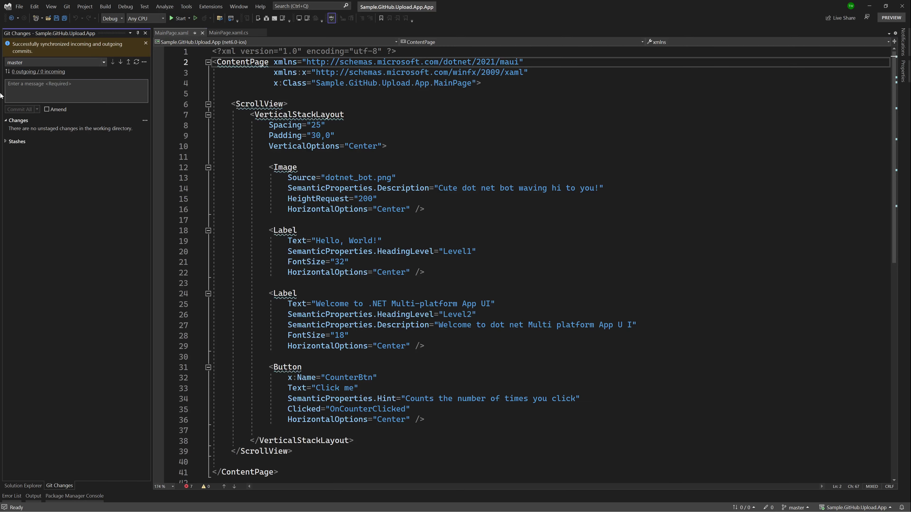
{"action": "left_click", "coordinate": [21, 485]}
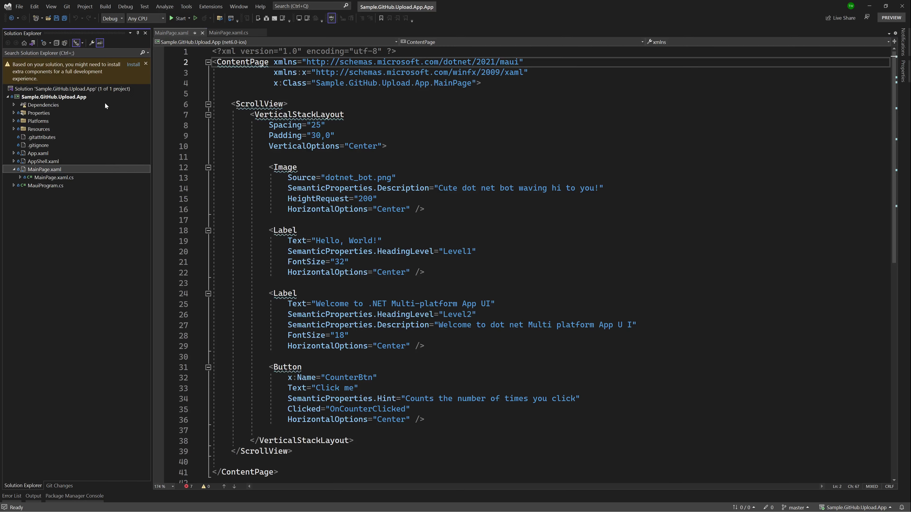